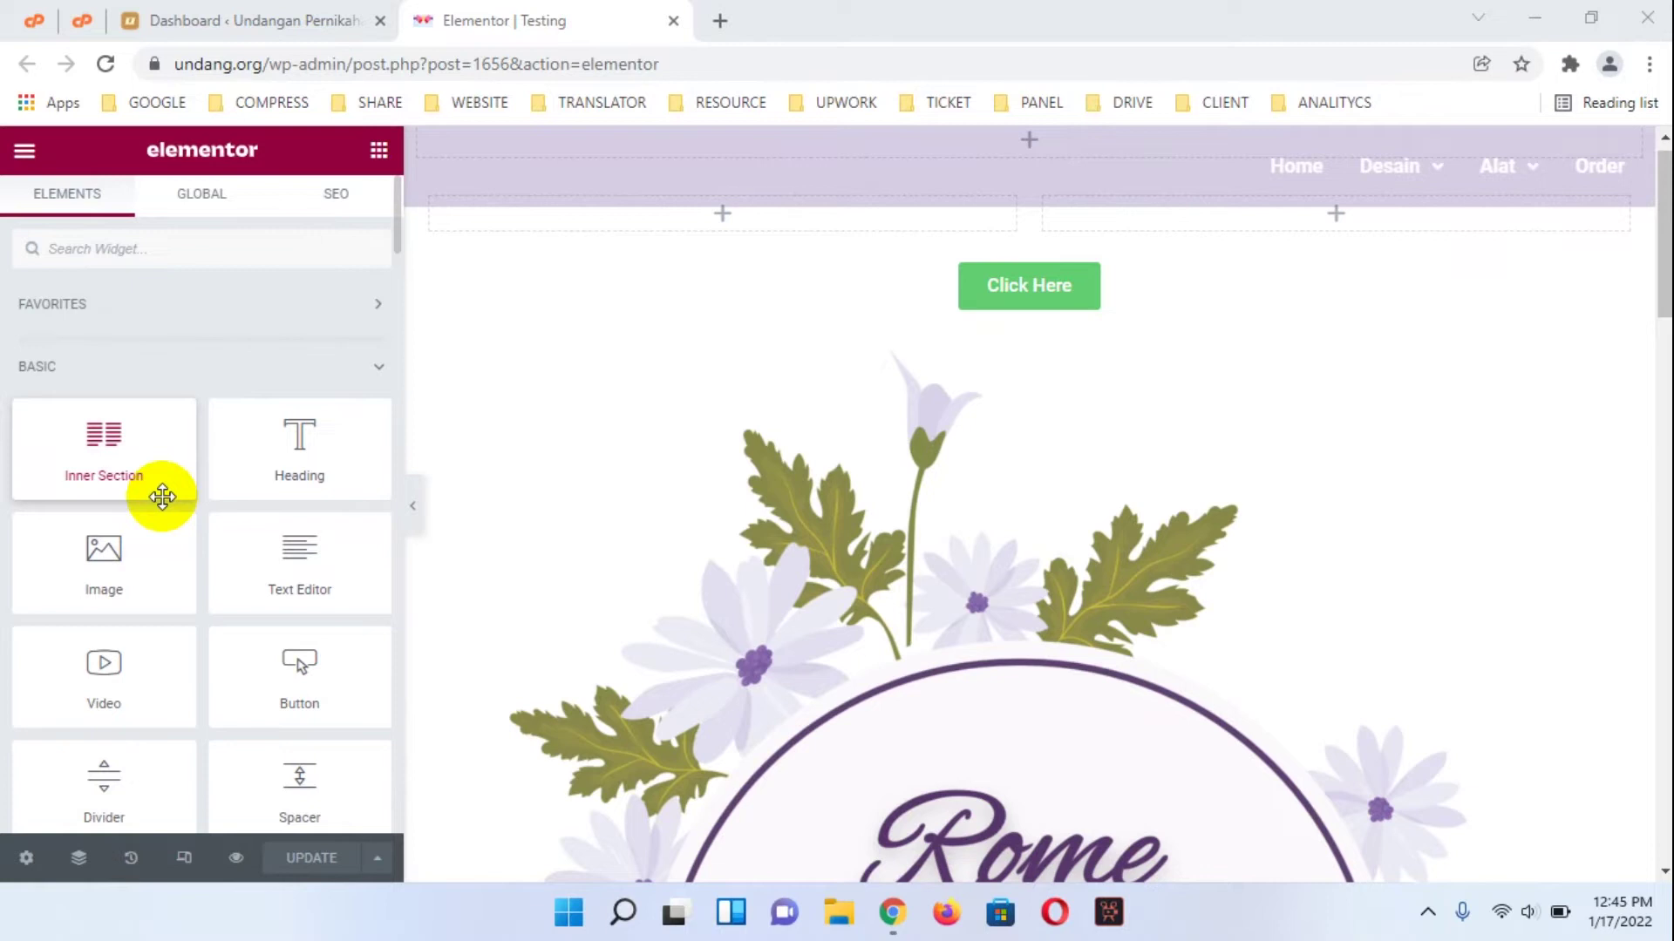
Choose Bahasa Indonesia as Site Language in General Settings and save.
left_click(233, 18)
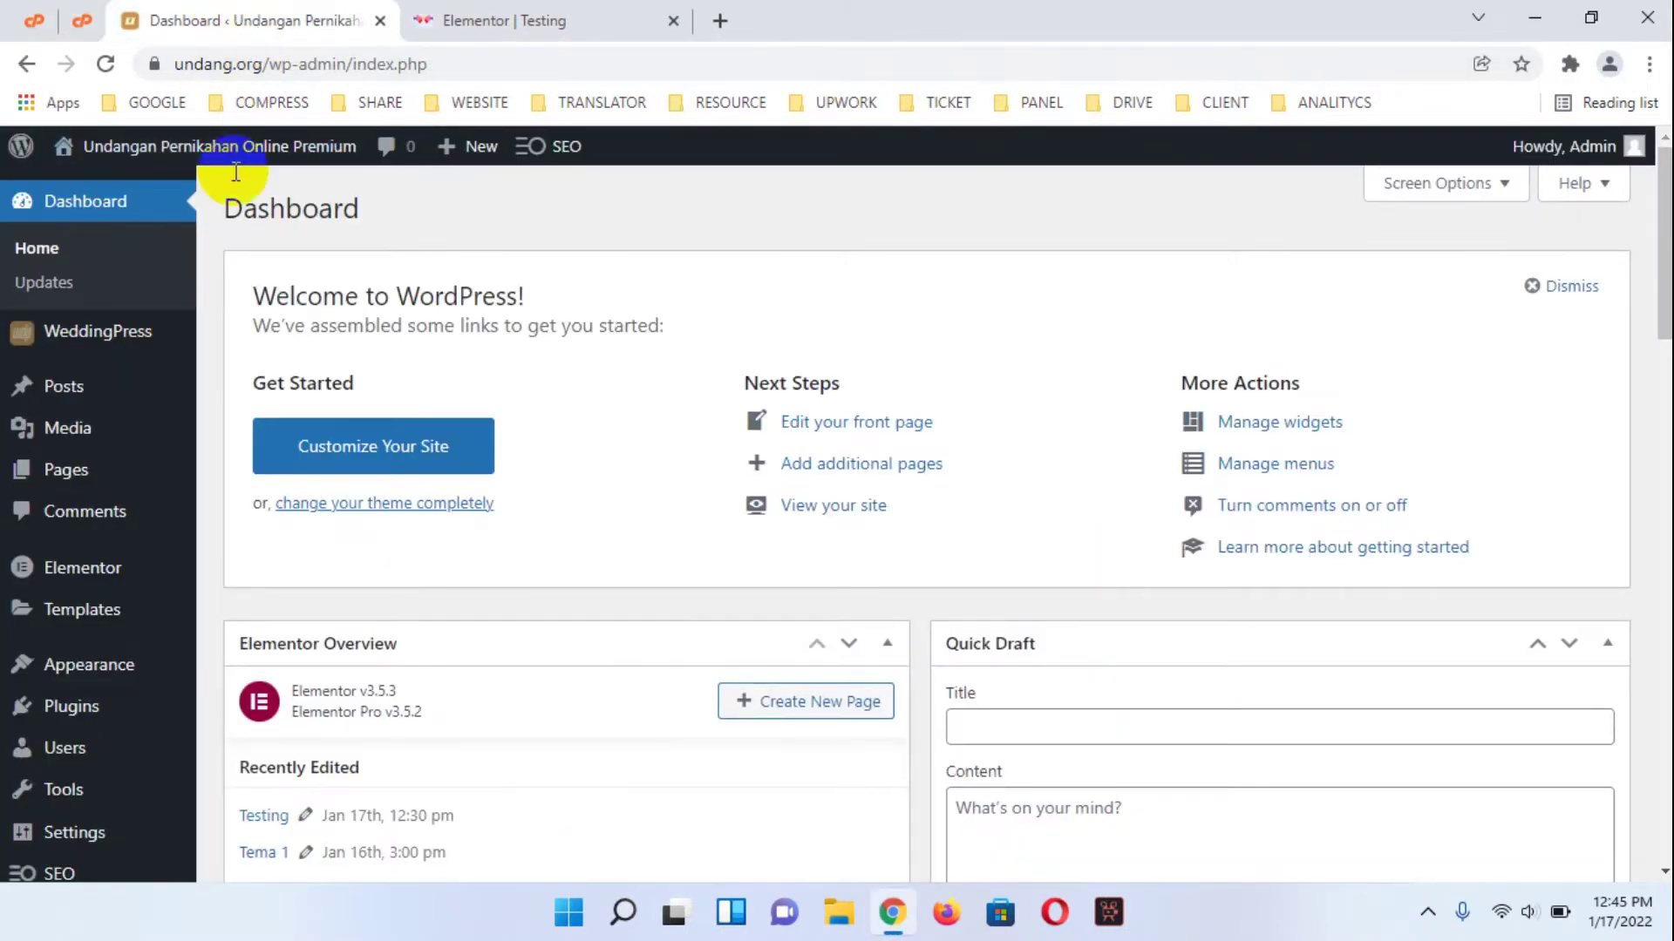
mouse_move(75, 831)
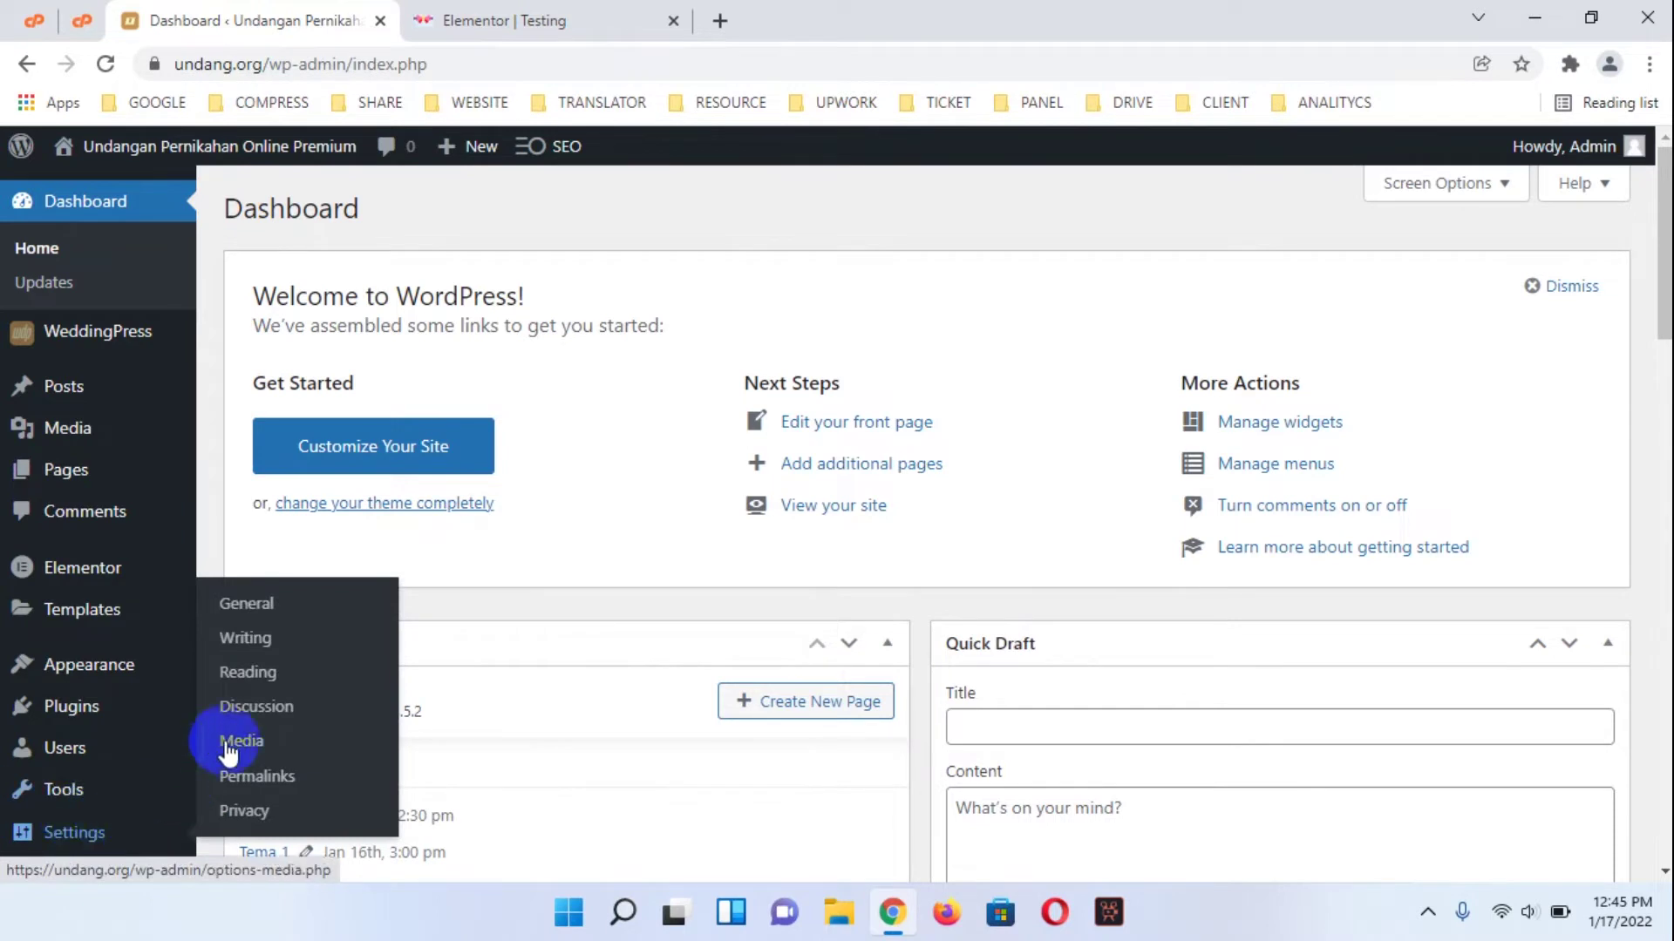
left_click(298, 616)
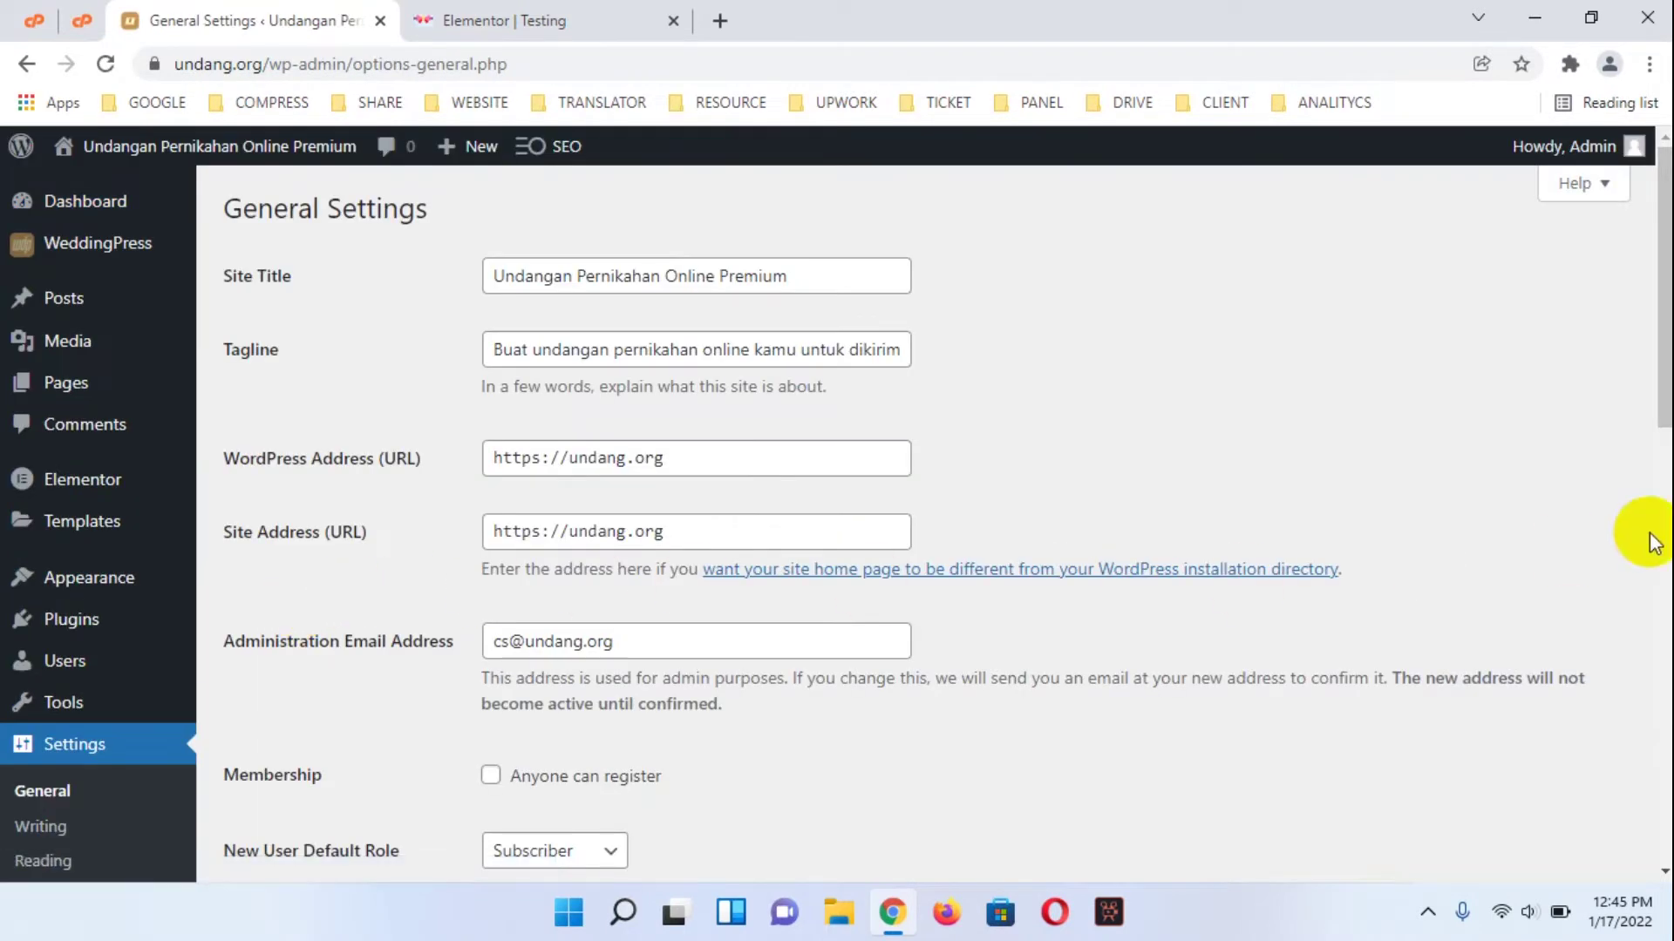
left_click_drag(1650, 355, 1621, 569)
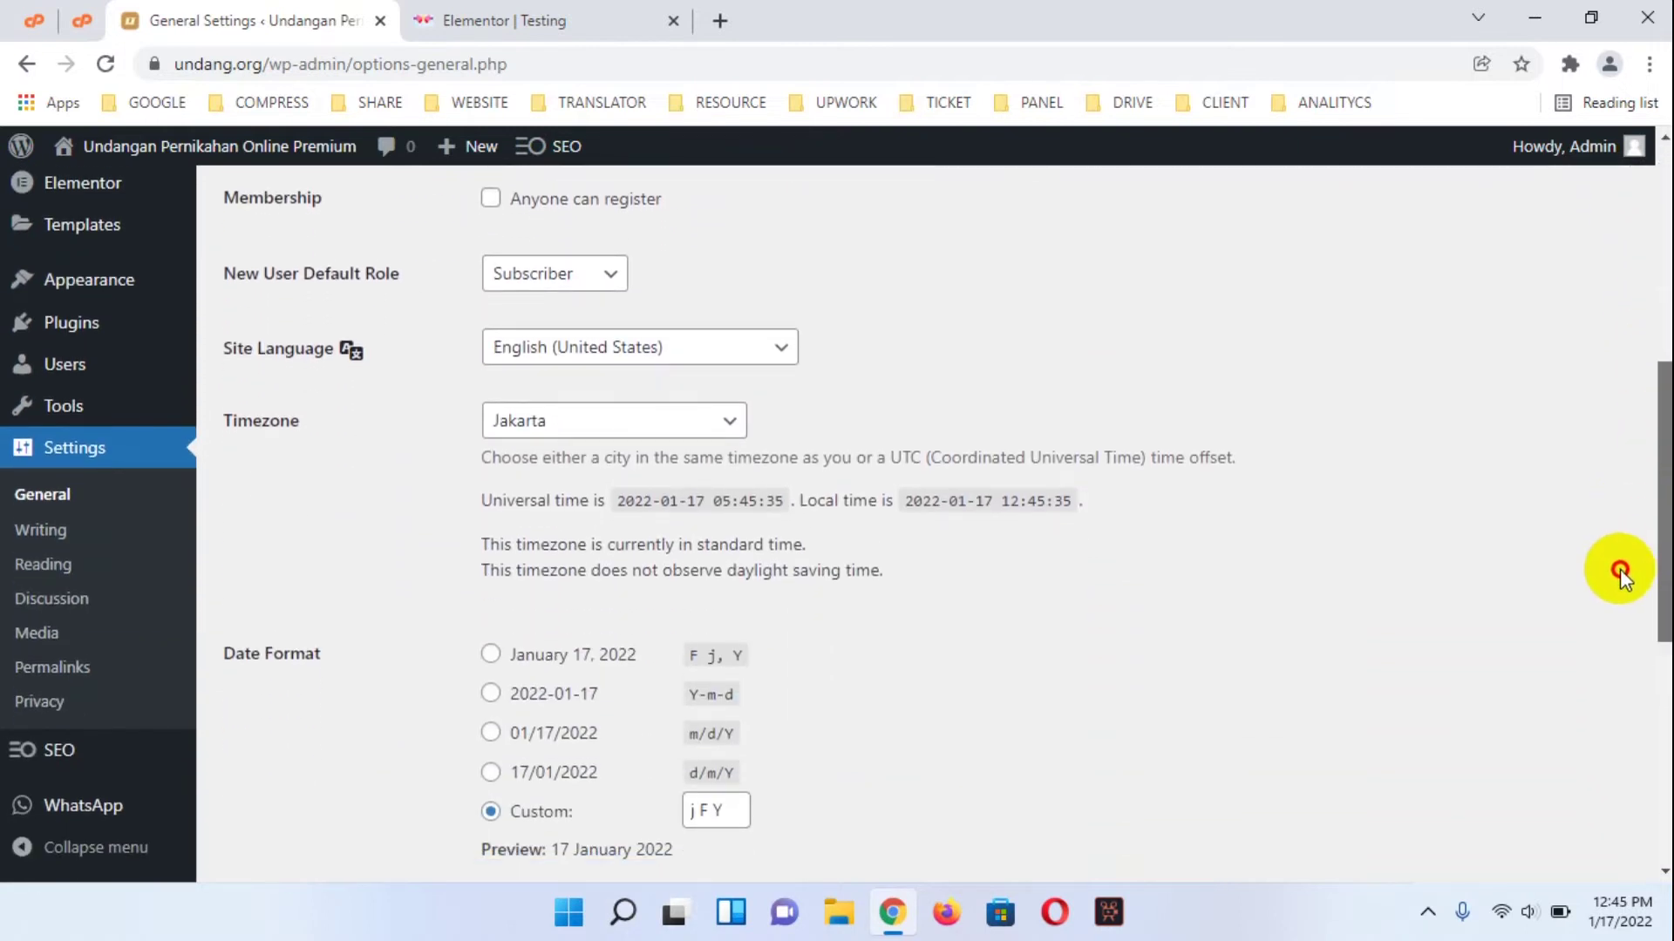
left_click(562, 353)
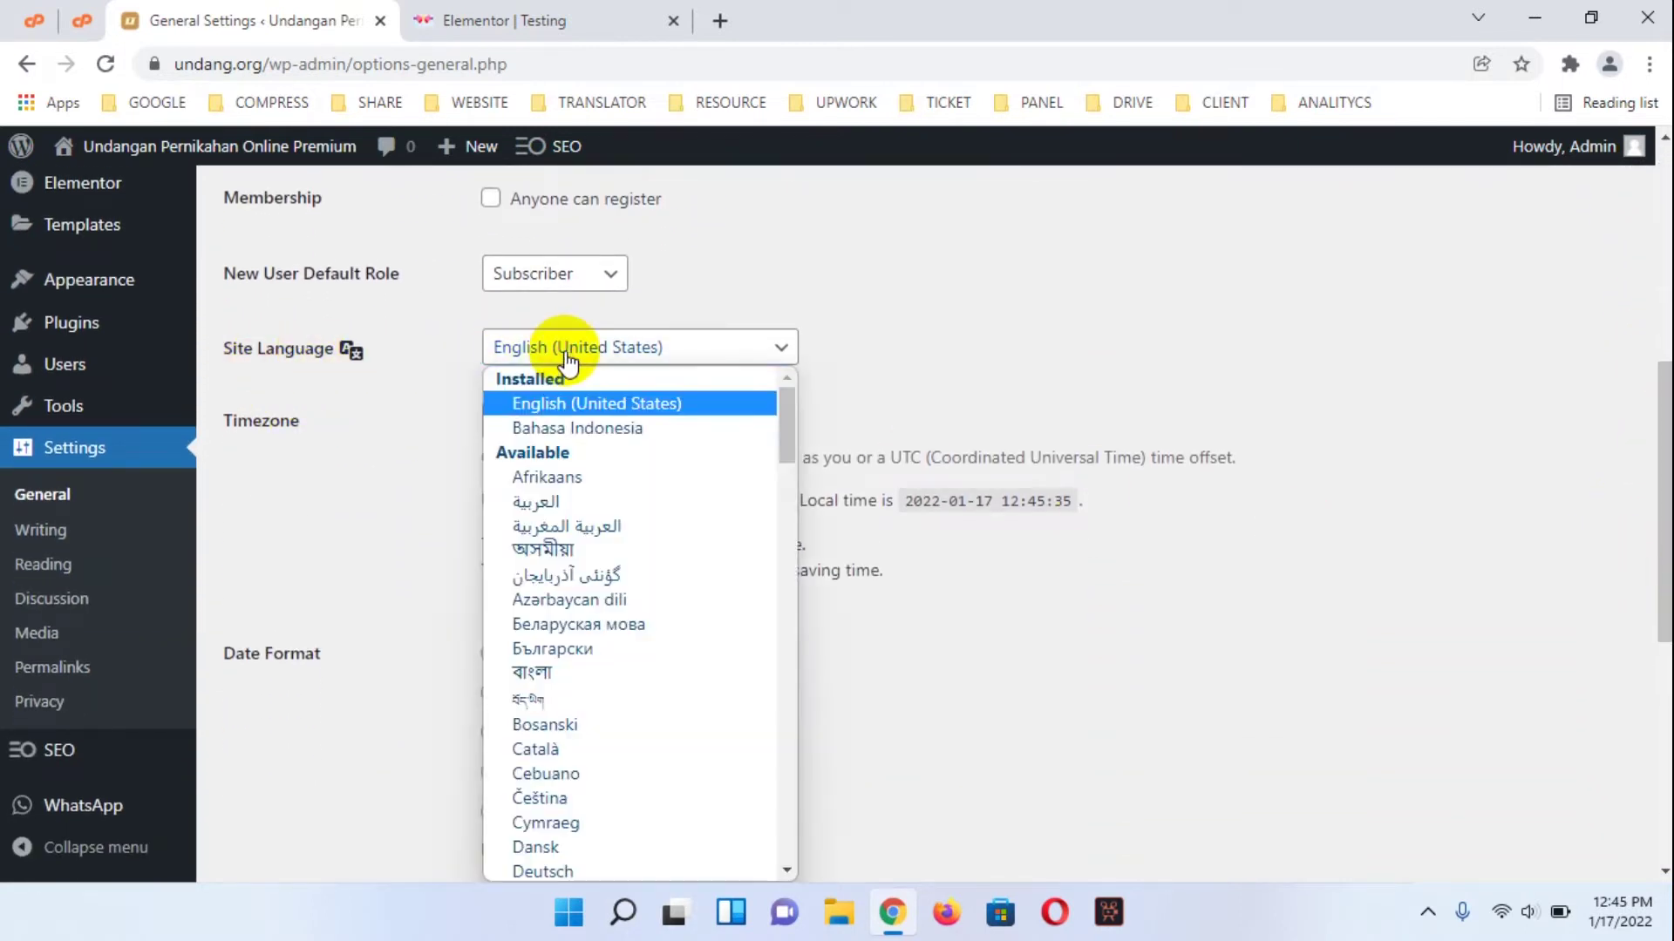
left_click(585, 438)
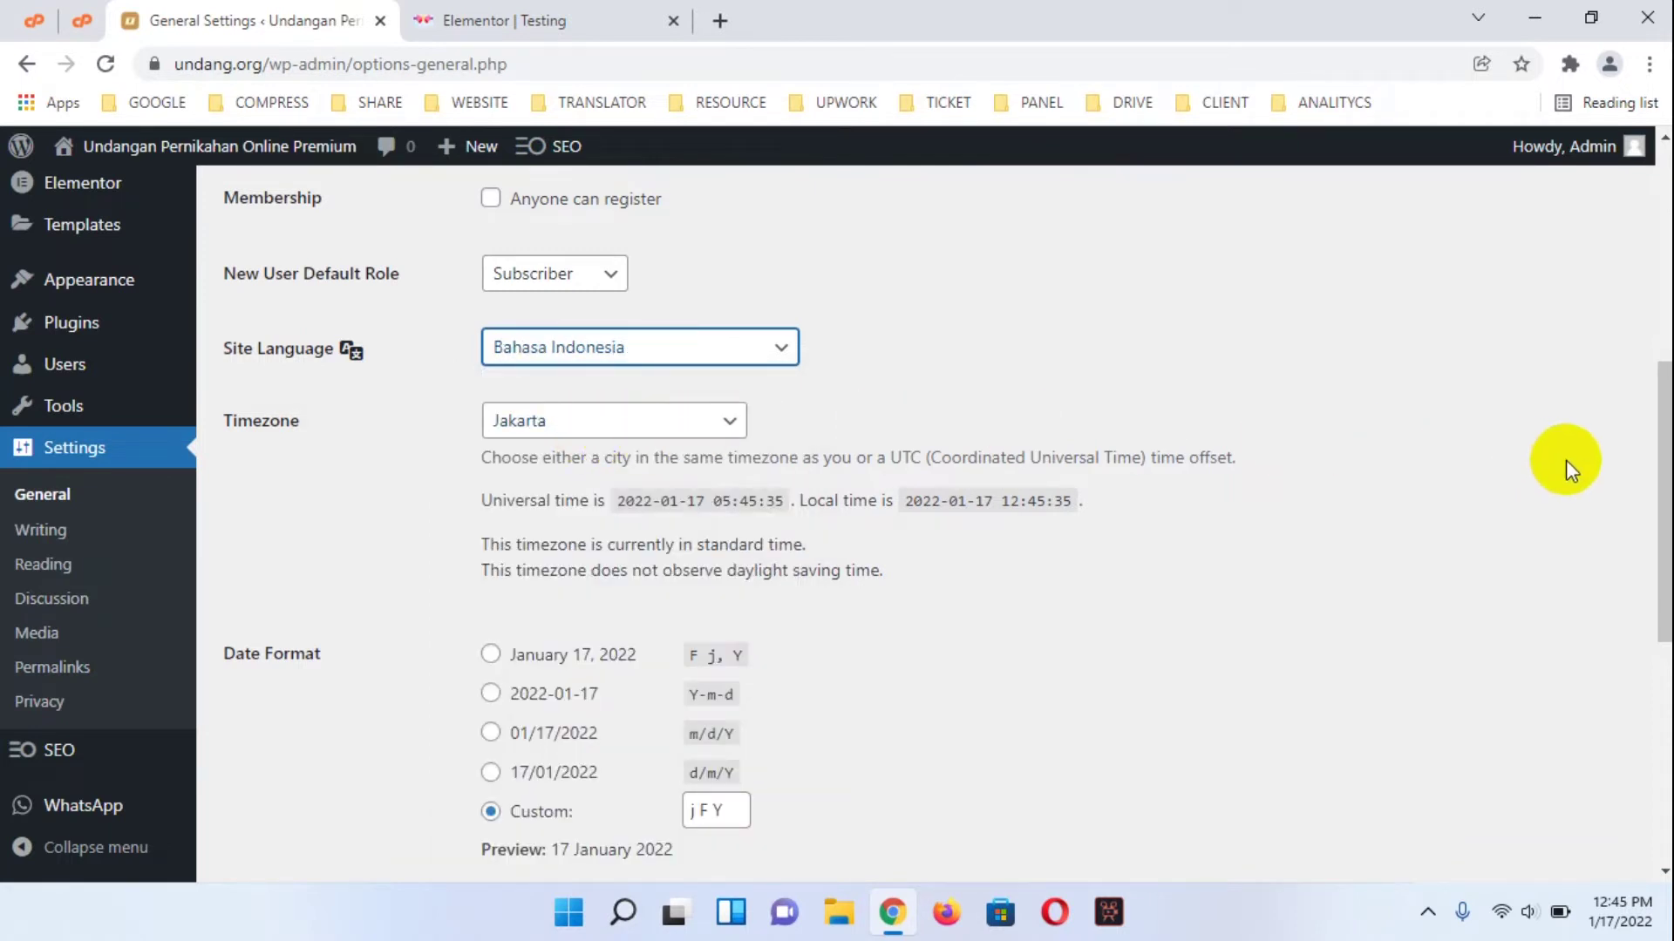
left_click_drag(1661, 492, 1647, 729)
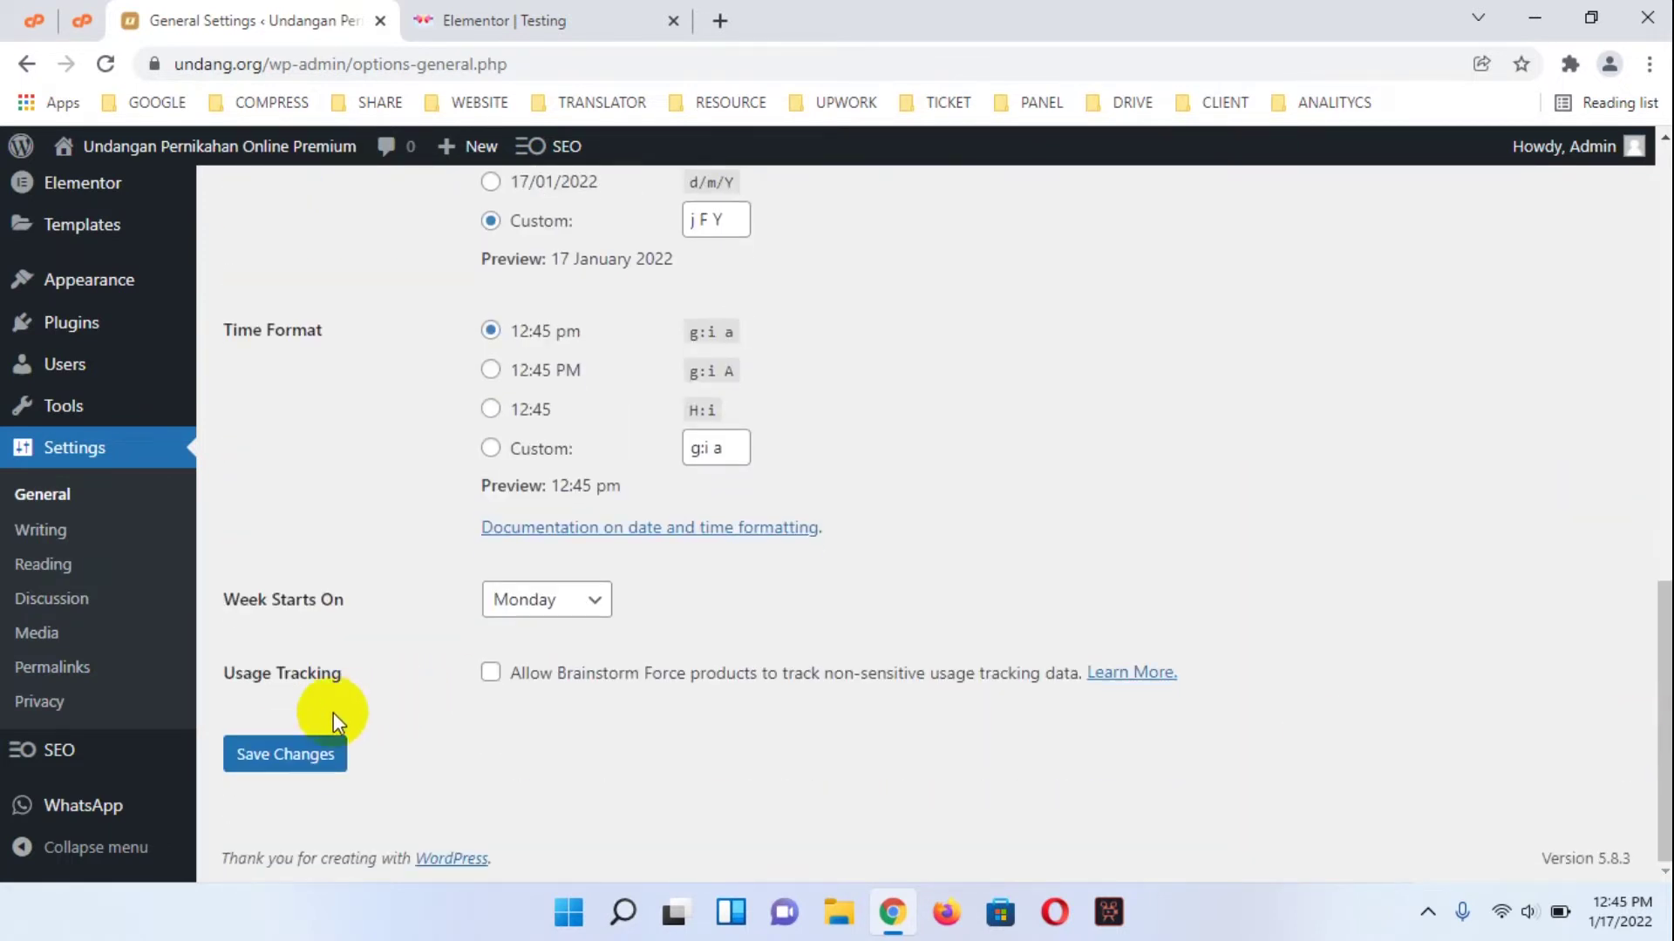
left_click(289, 758)
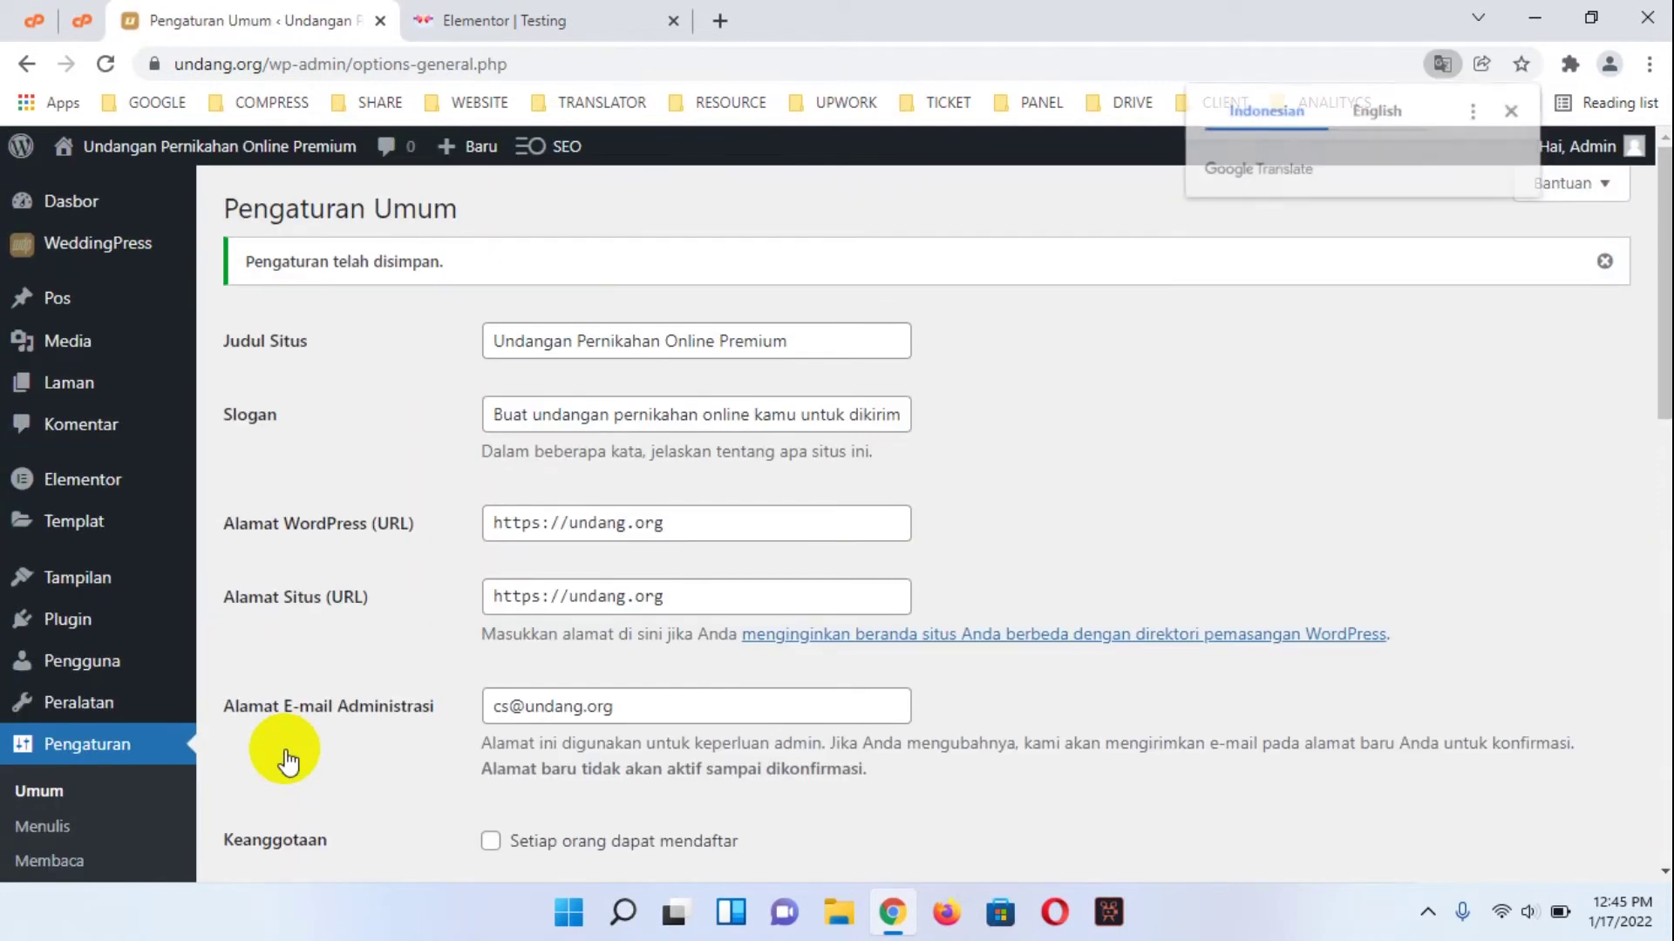
Open Dasbor > Pembaruan and highlight the Terjemahan up-to-date message.
mouse_move(71, 202)
left_click(93, 208)
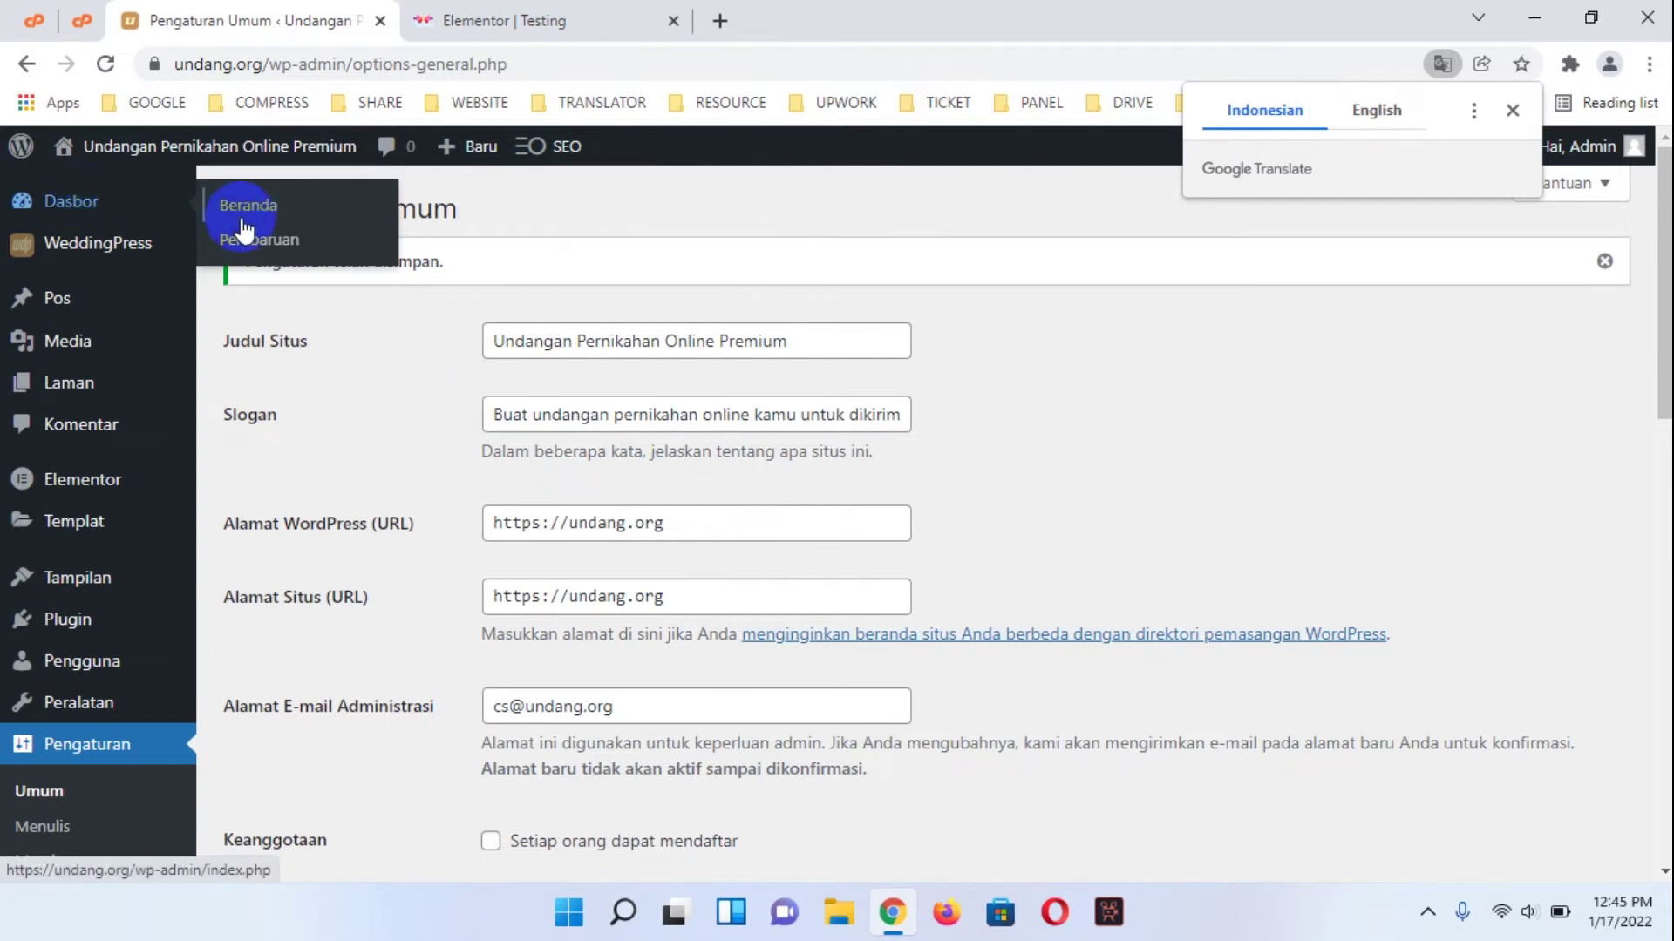
left_click(277, 253)
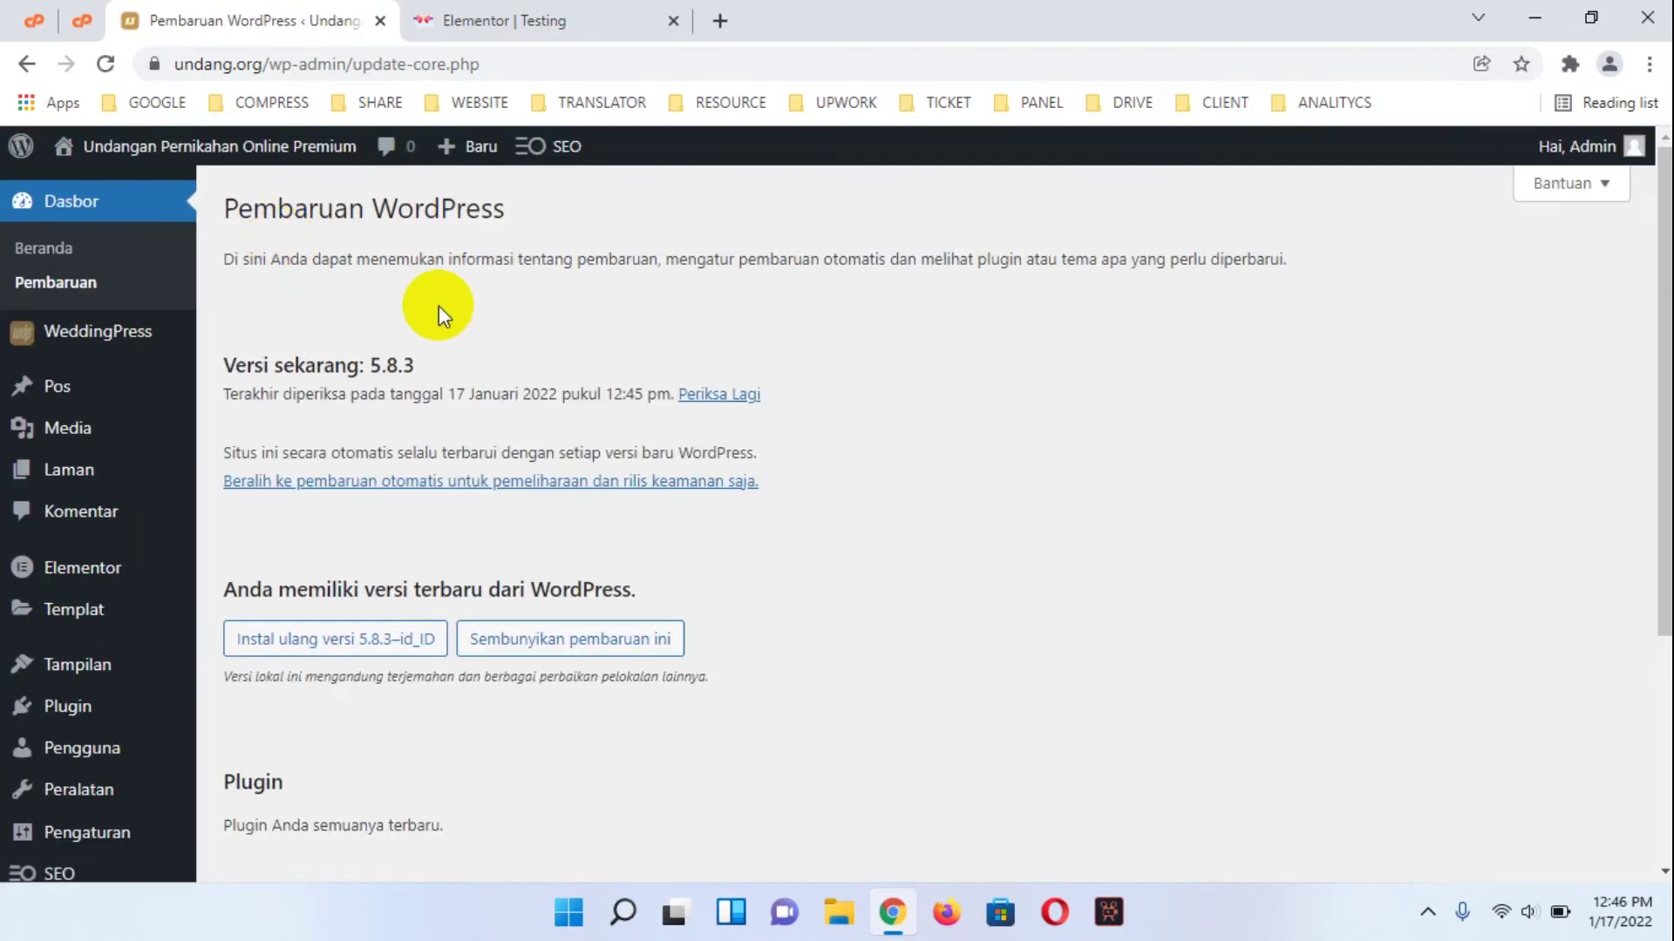
left_click_drag(1665, 379, 1666, 616)
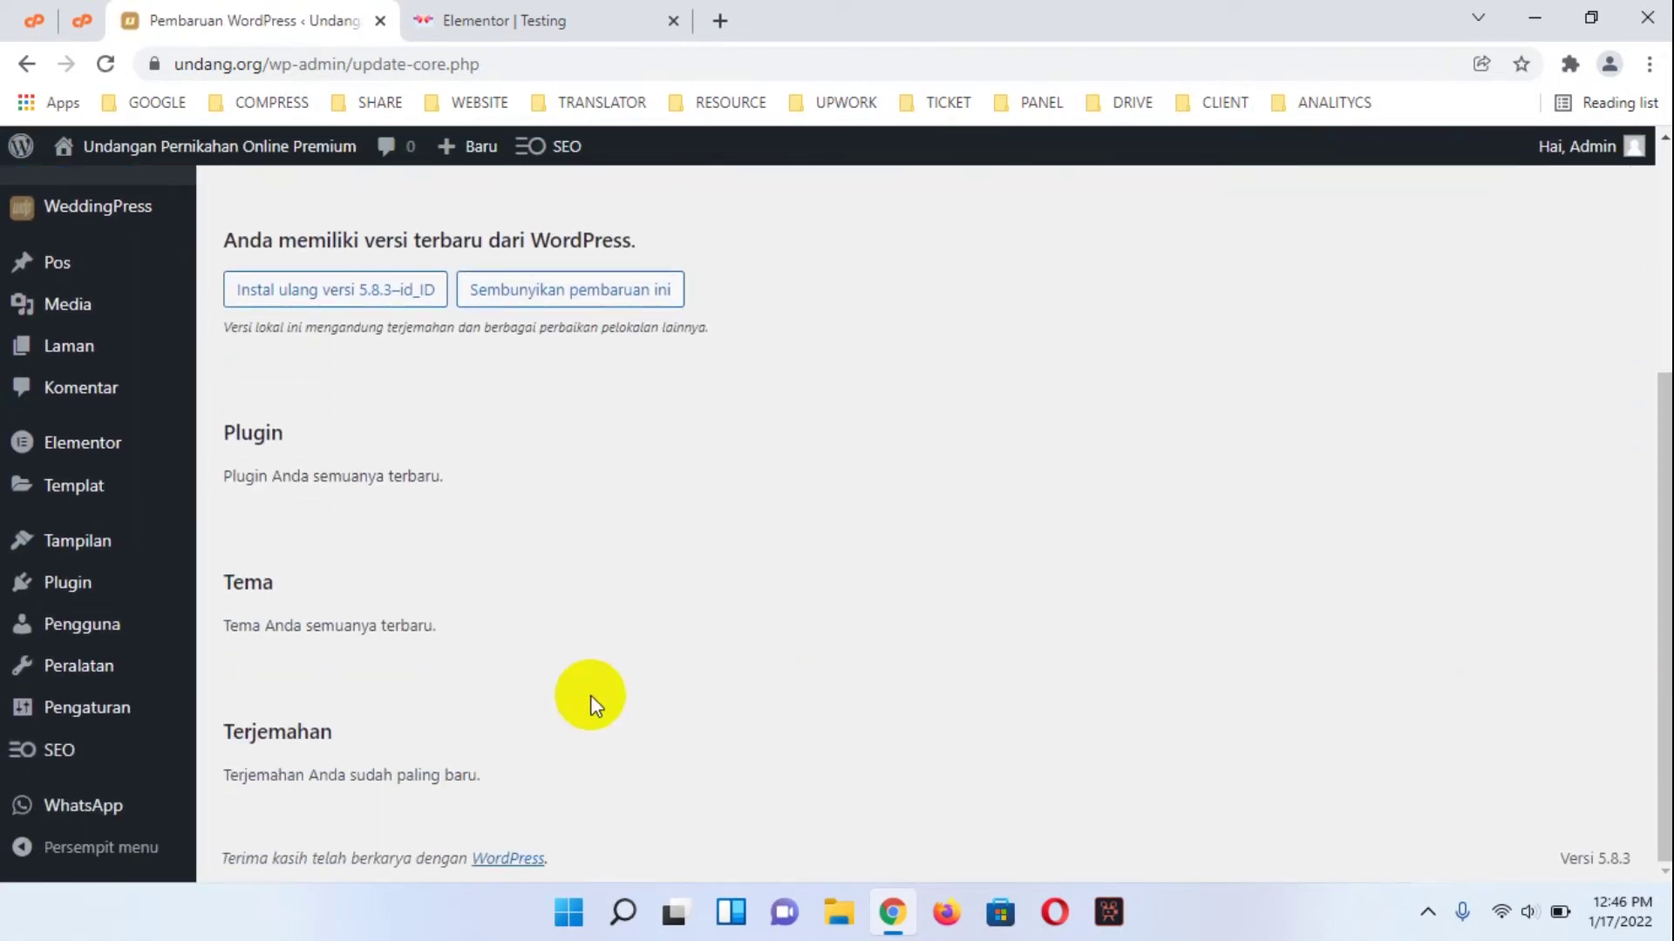
left_click_drag(492, 773, 374, 766)
left_click_drag(229, 757, 223, 757)
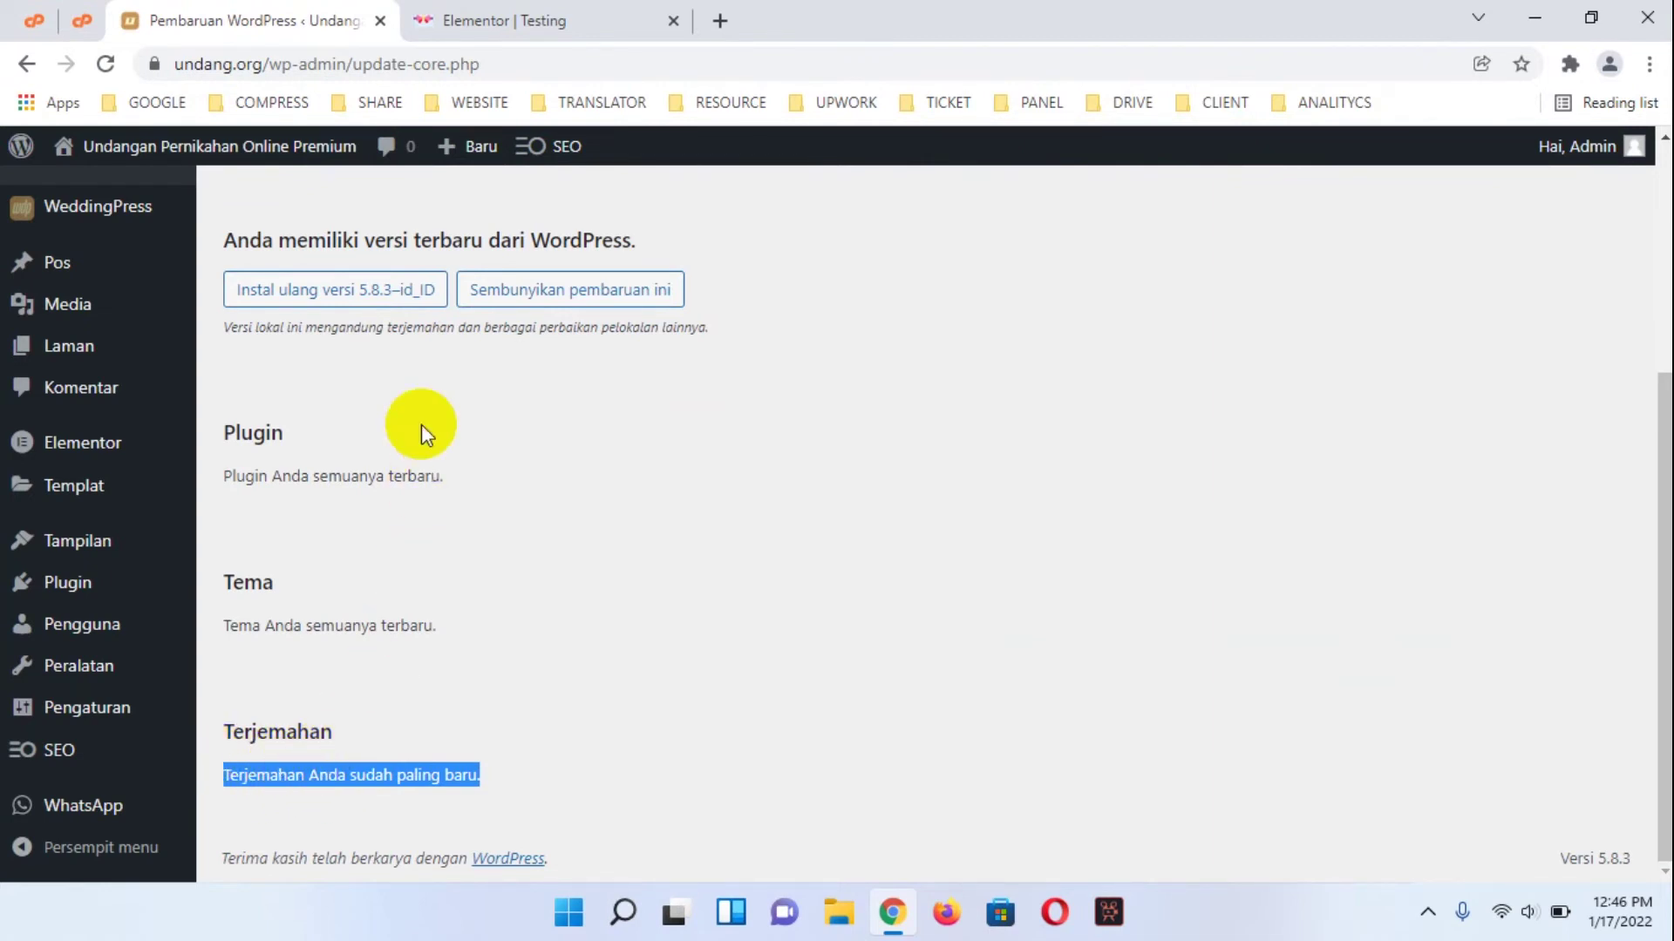
Return to the Elementor editor tab and reload it.
left_click(491, 3)
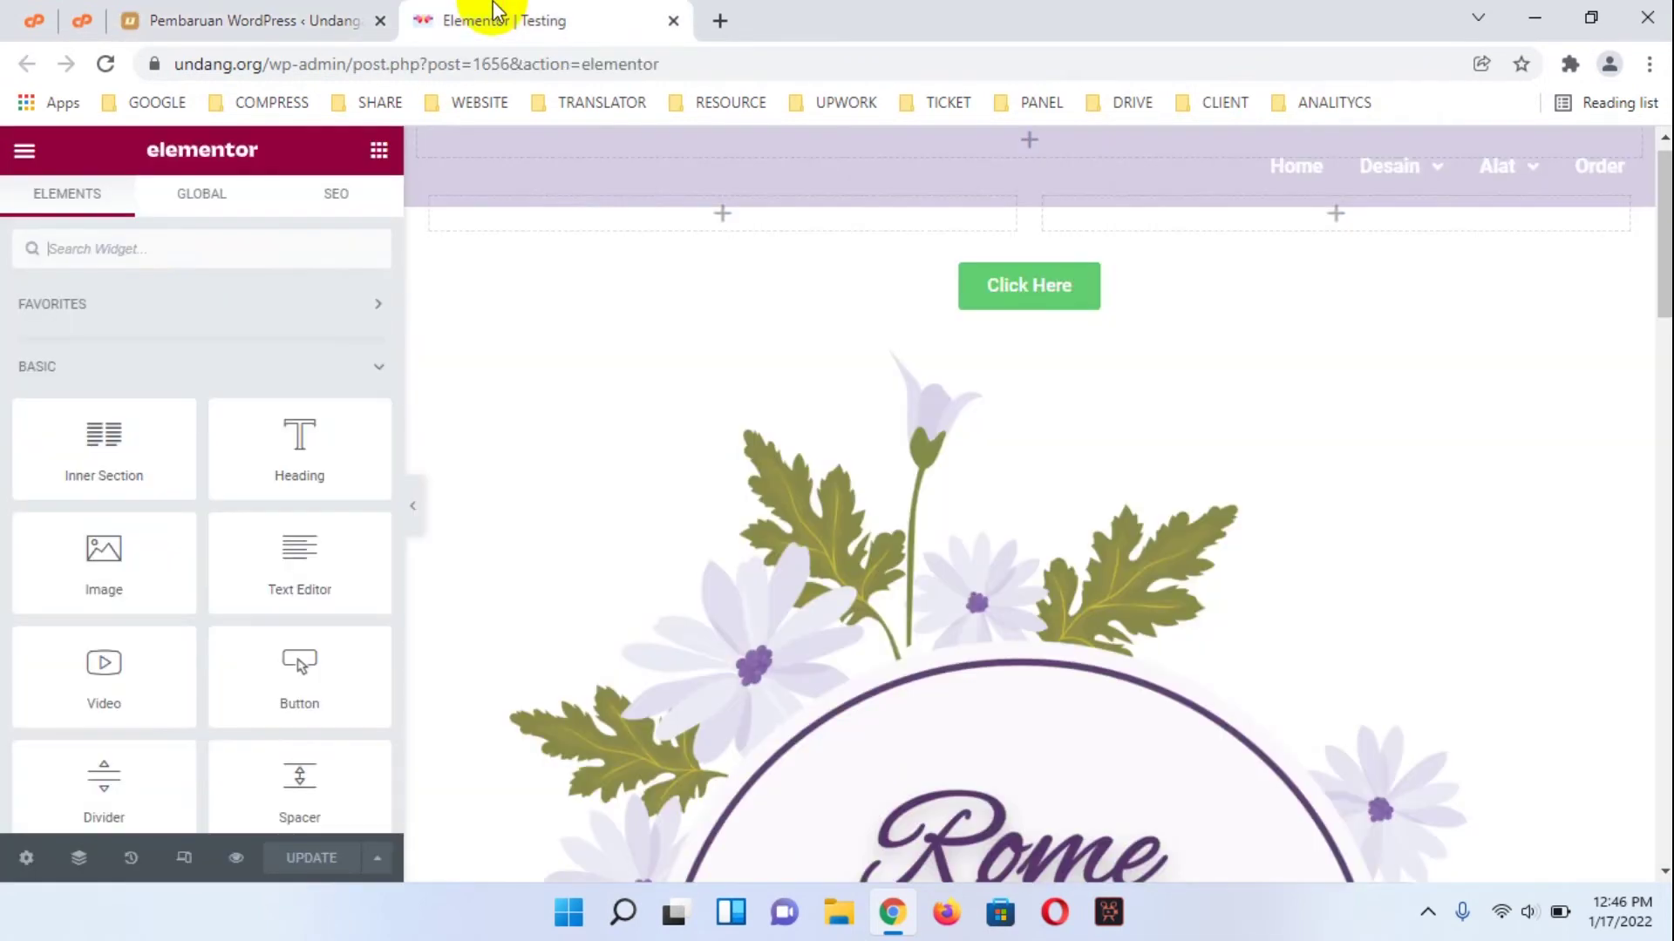
left_click(106, 63)
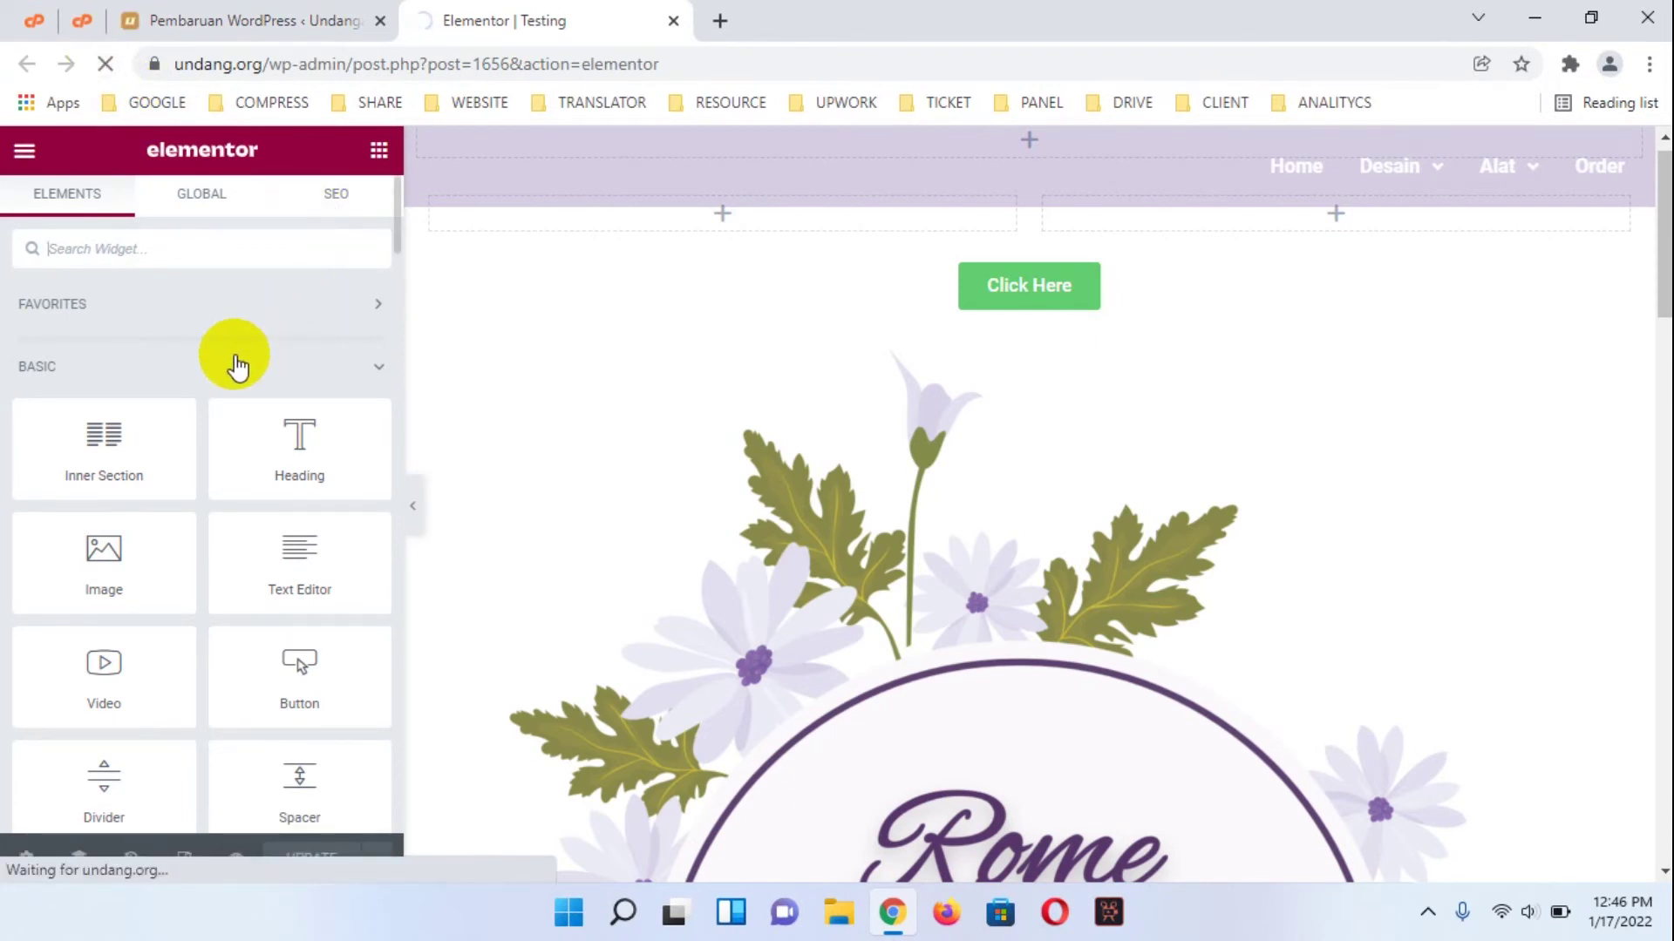